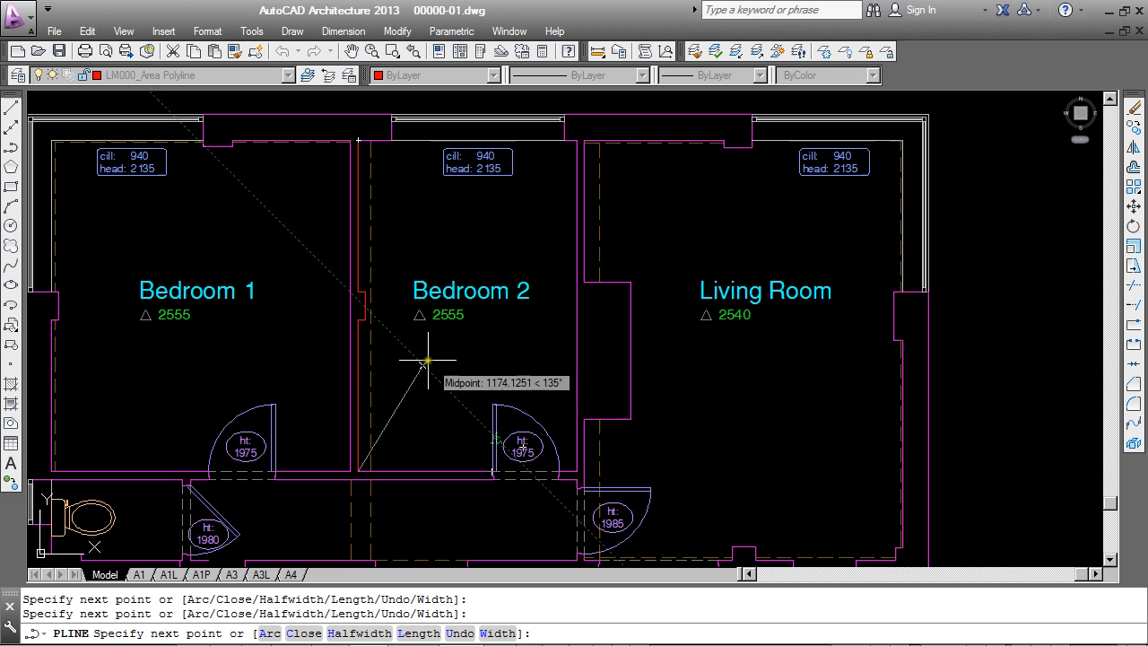
Fix the bottom-right and top-right corners of Bedroom 2 and close the polyline
left_click(577, 470)
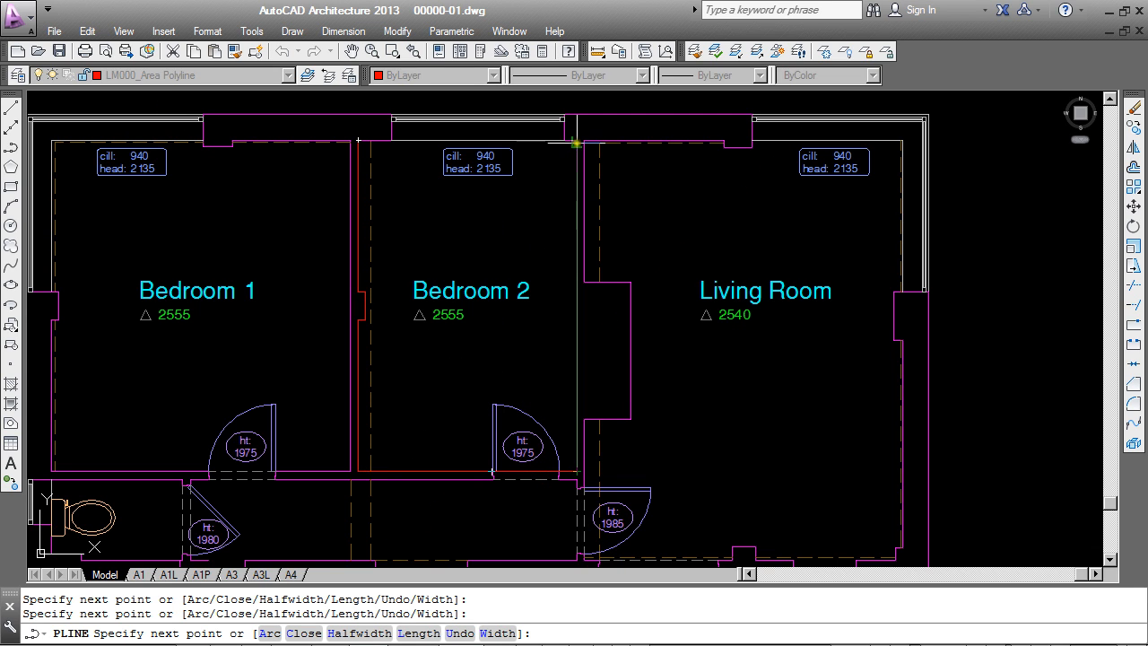
scroll(574, 143, "up", 4)
left_click(571, 131)
scroll(571, 131, "down", 3)
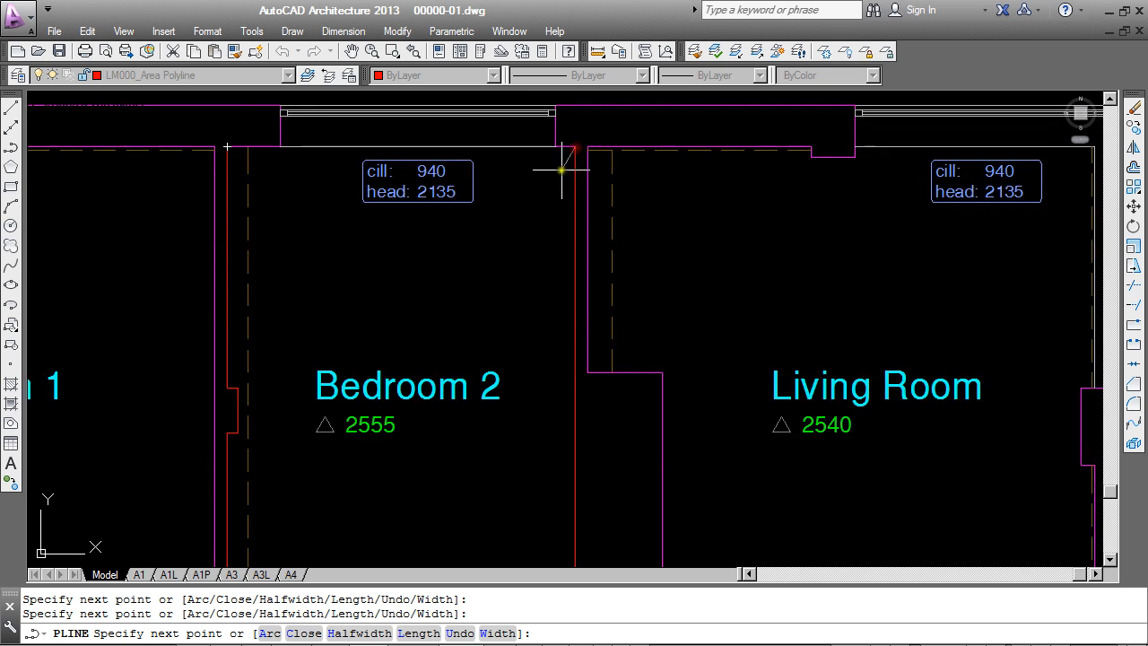
type("c")
key("Return")
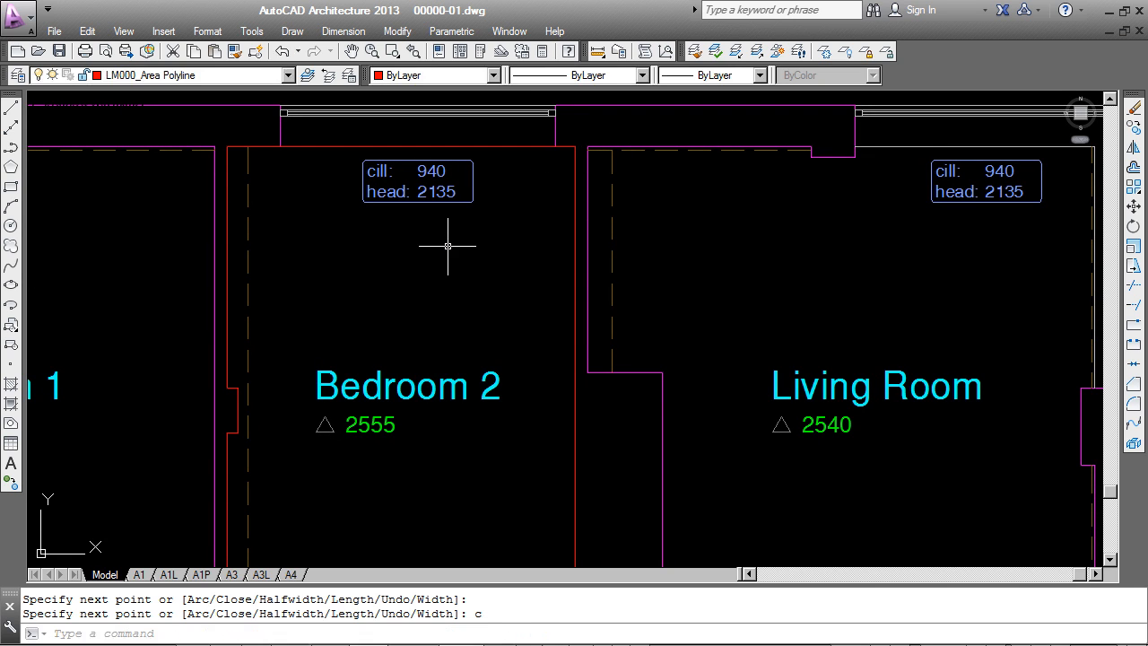
scroll(502, 260, "down", 4)
scroll(442, 319, "up", 2)
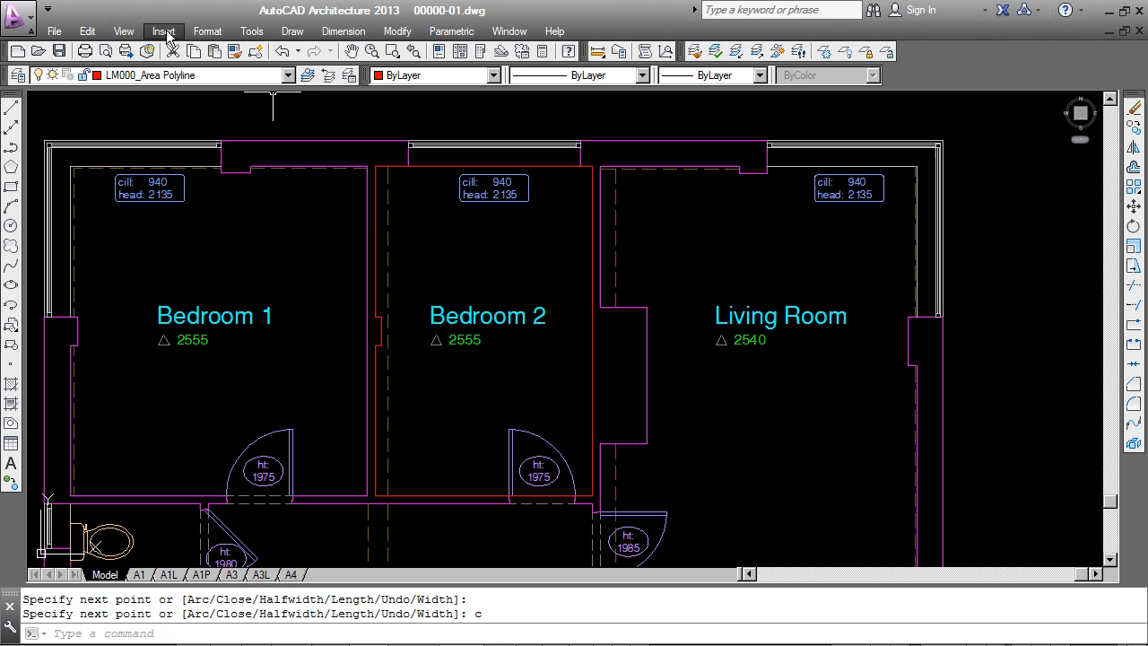
Insert an Objects-category Object field and go to pick its source object in the drawing
left_click(164, 32)
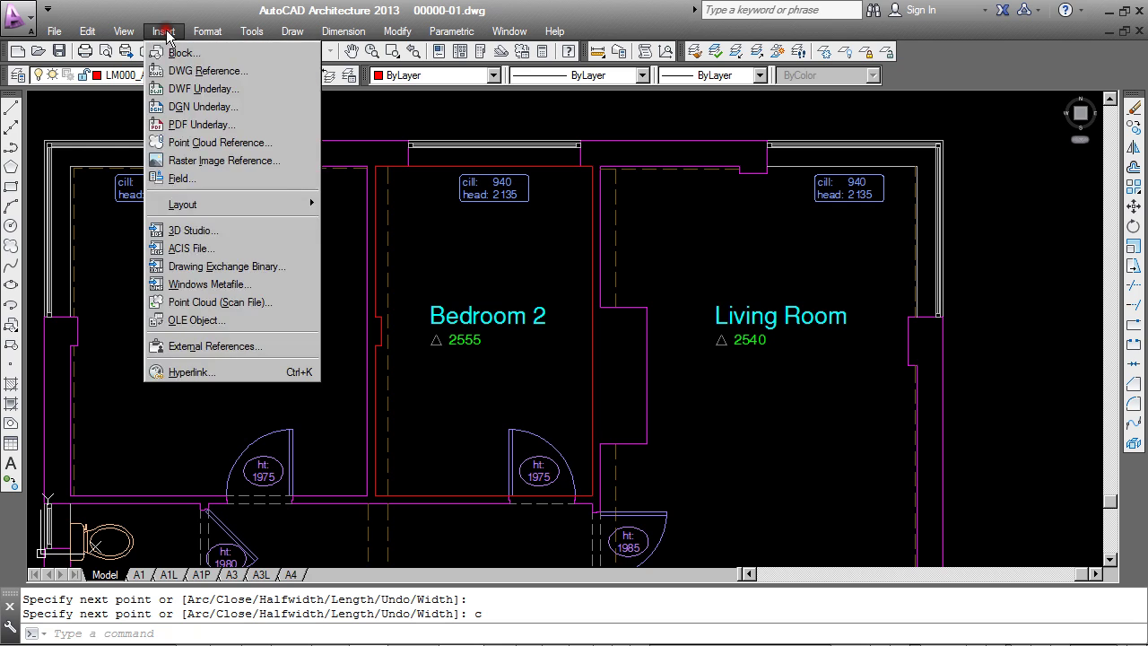
left_click(181, 178)
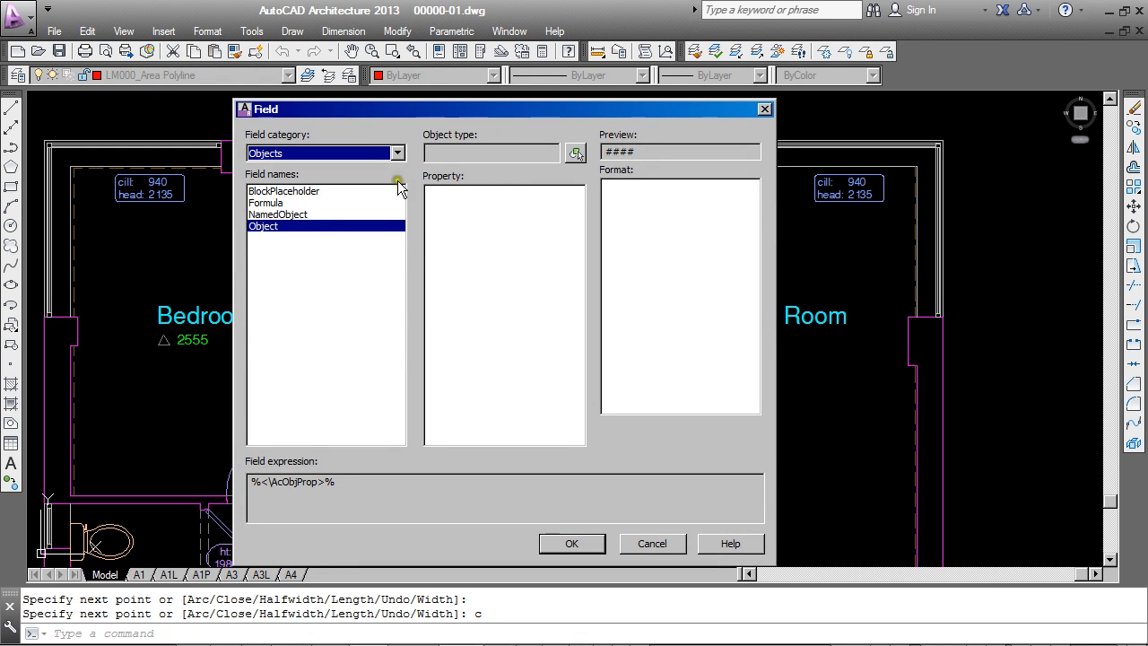
left_click(398, 153)
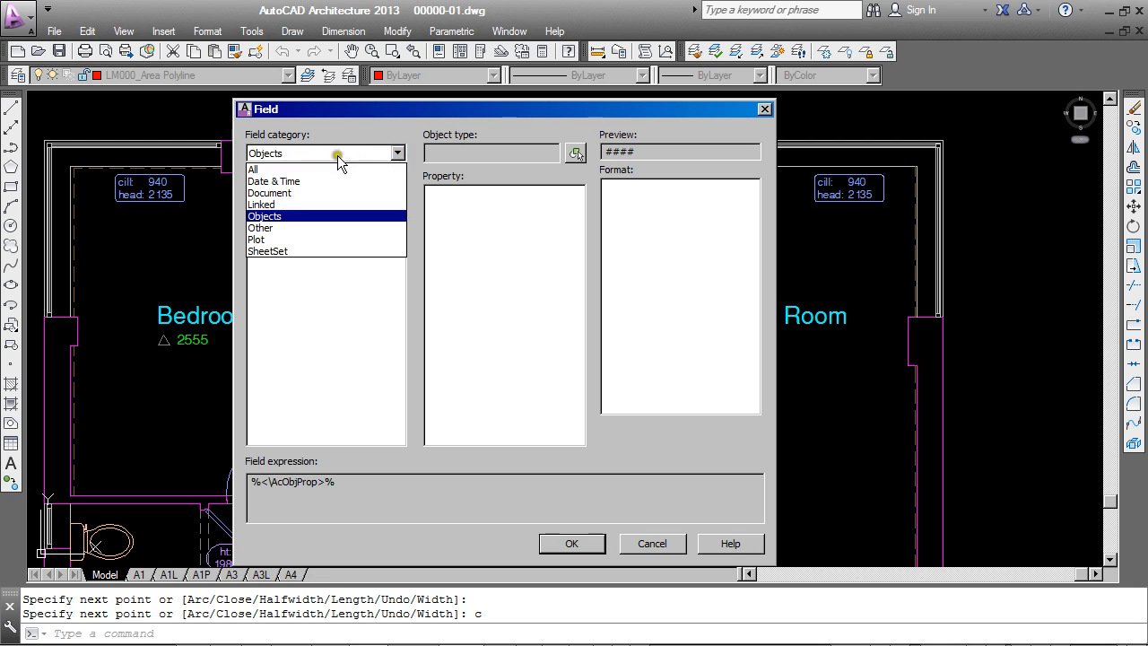
left_click(293, 220)
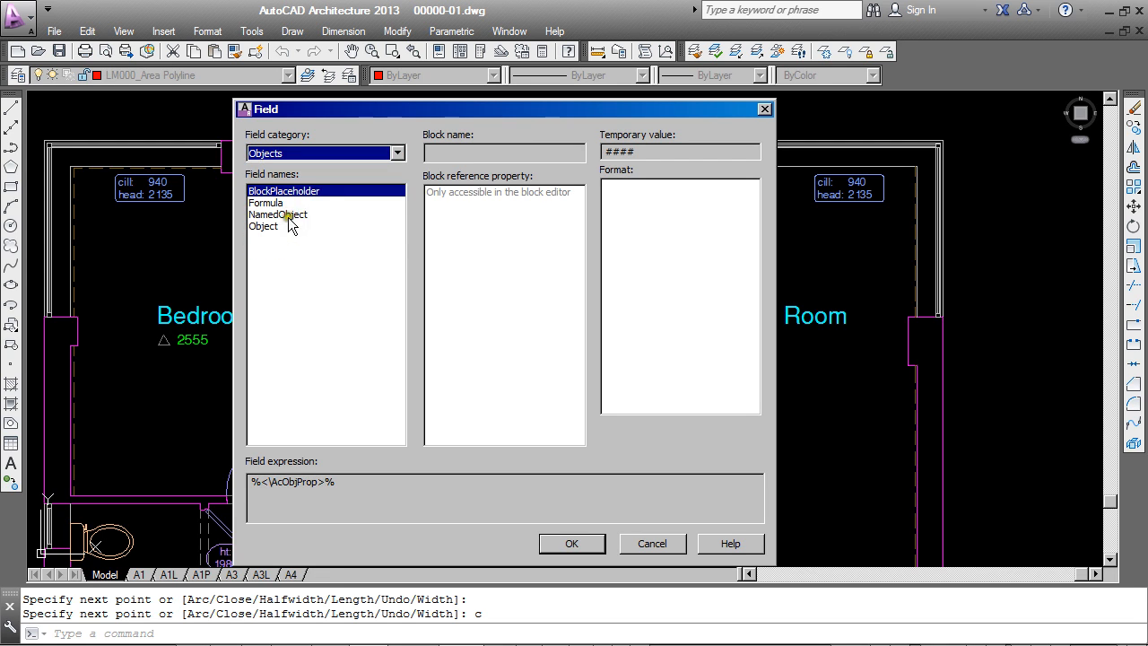
left_click(264, 227)
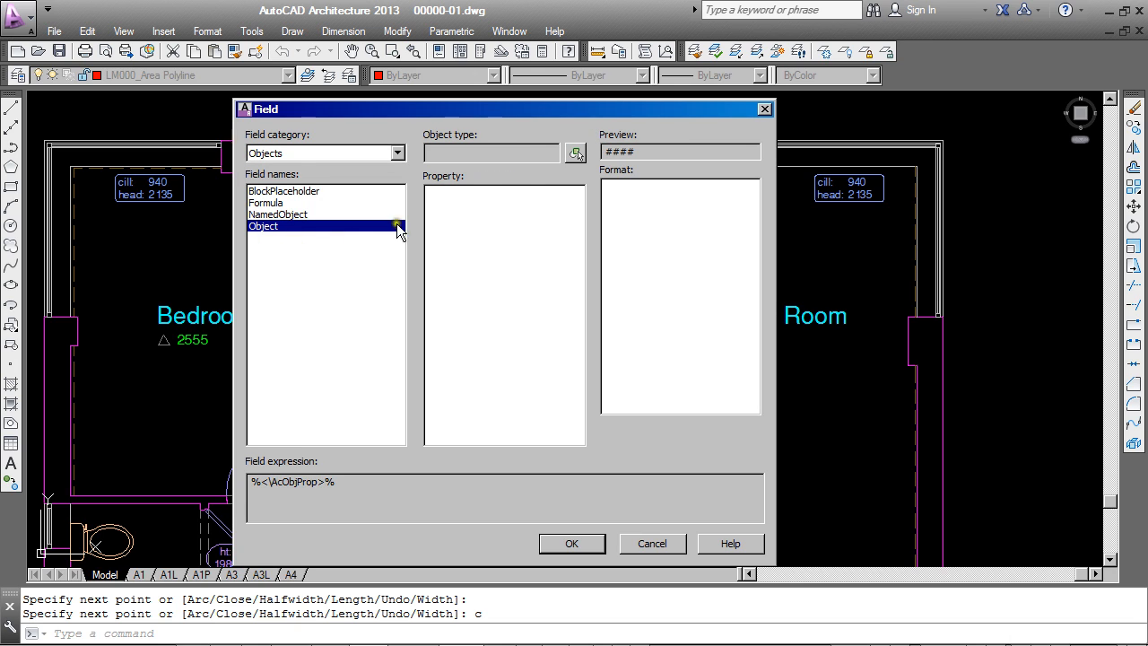
left_click(575, 155)
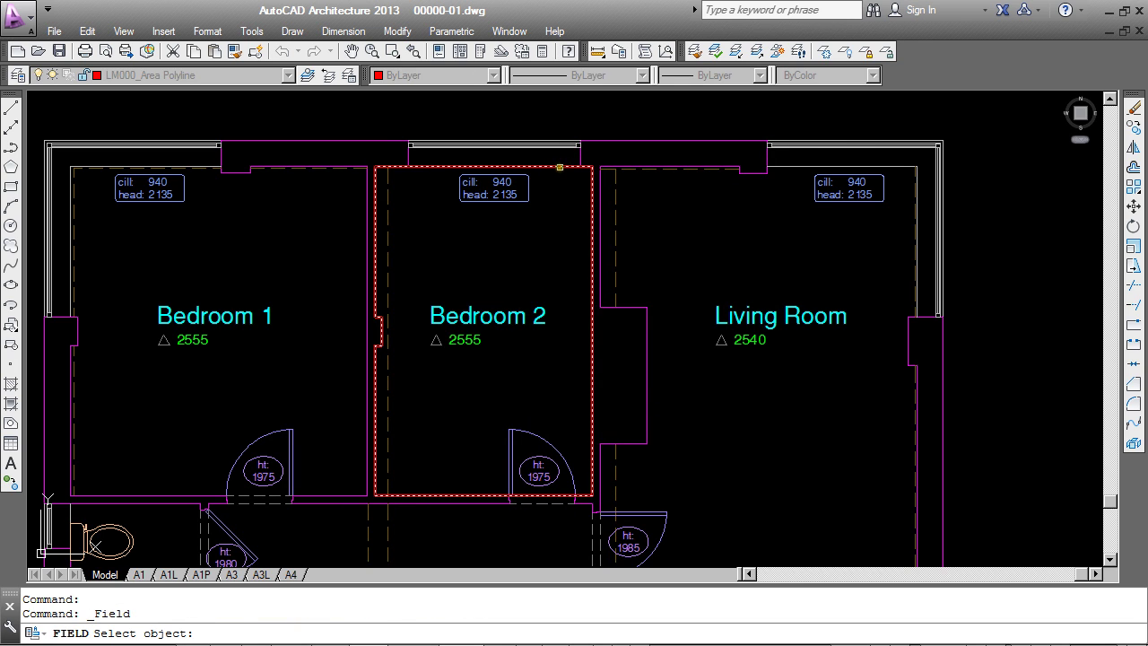
Link the field to the Bedroom 2 polyline's Area in decimal format at 0.00 precision
left_click(563, 161)
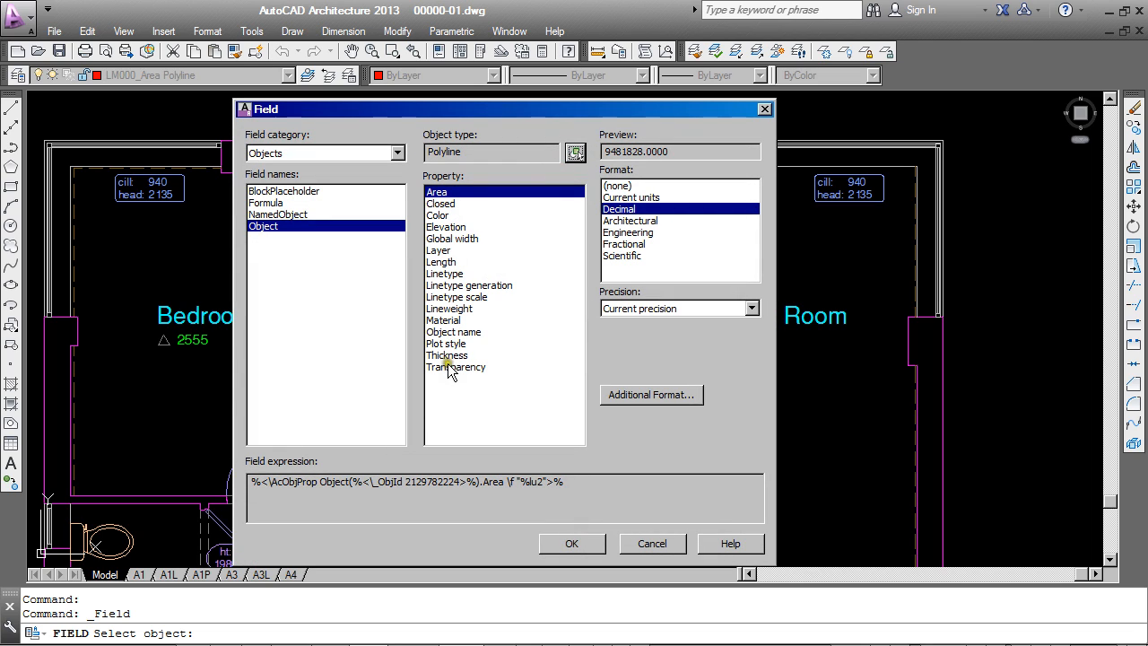
left_click(443, 320)
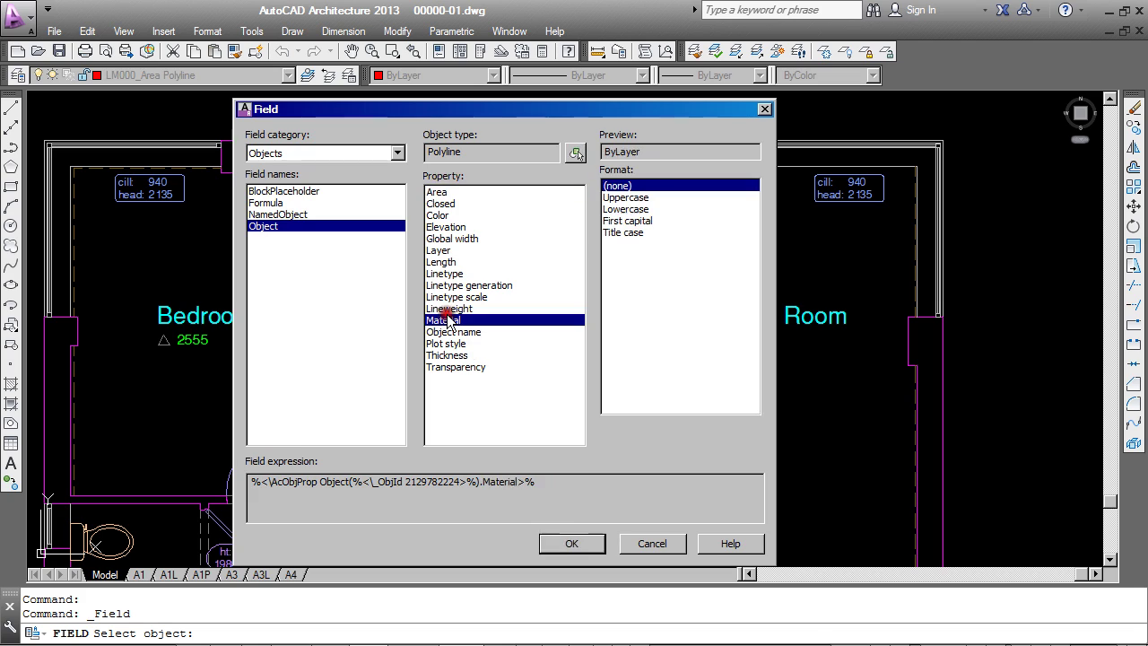
left_click(437, 193)
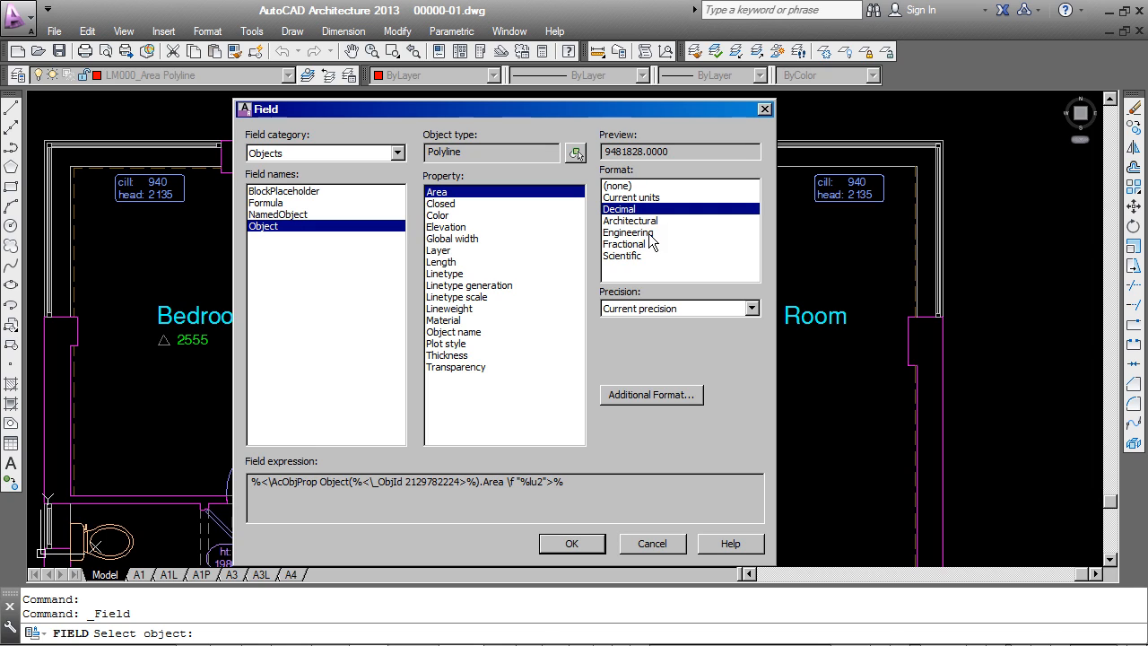
left_click(750, 308)
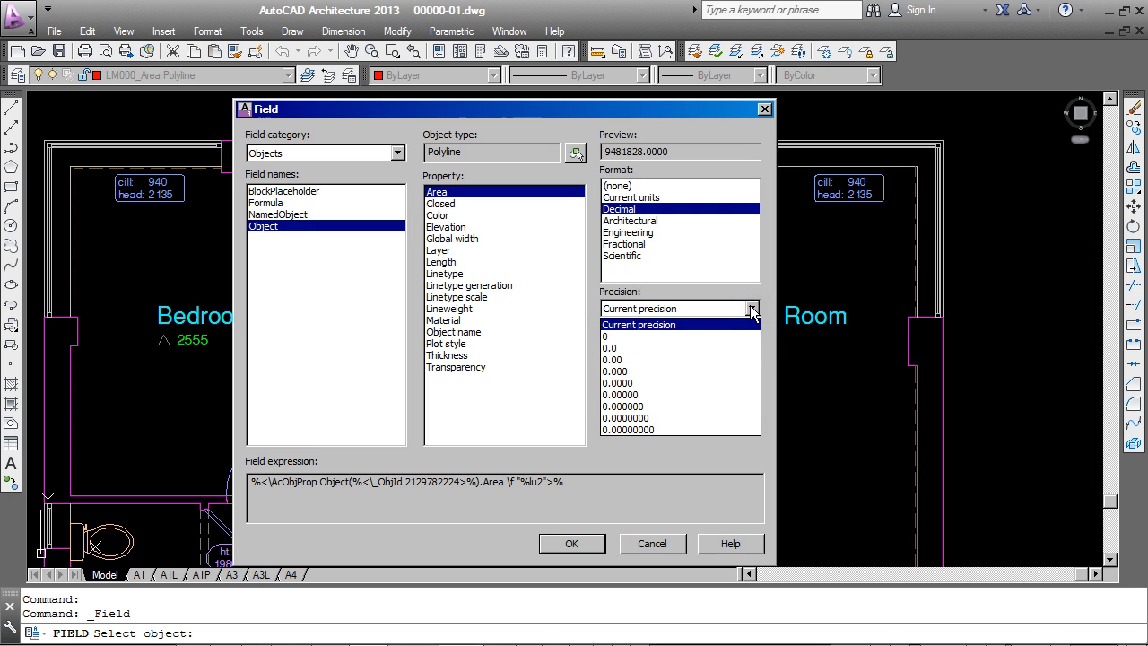
left_click(632, 360)
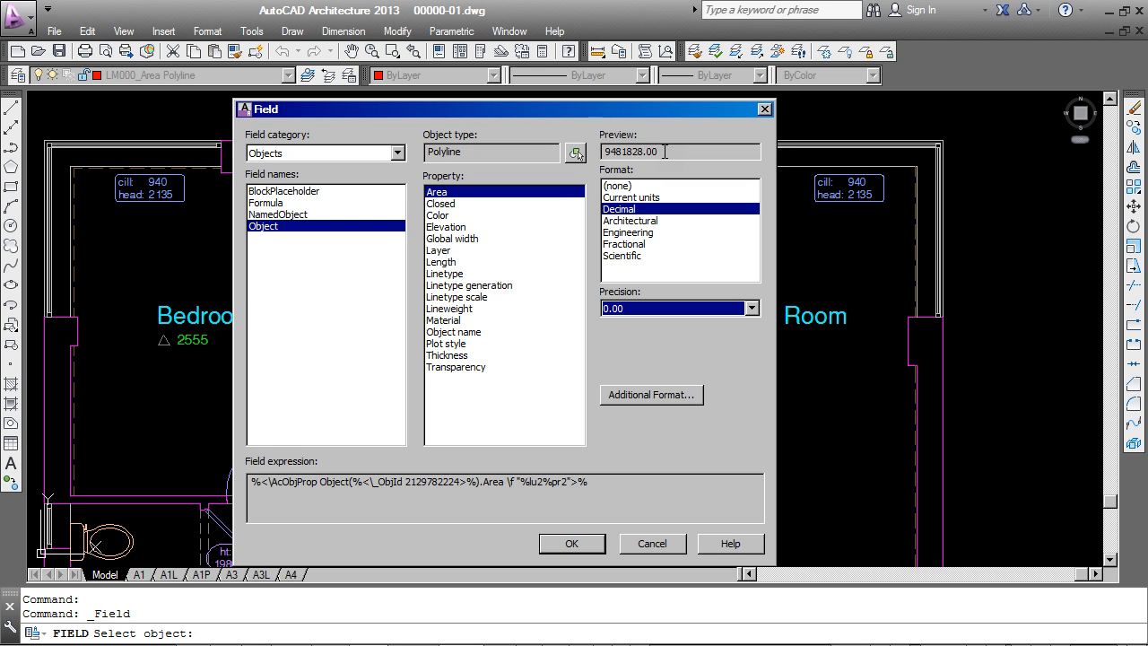
Apply a .000001 conversion factor and sqm suffix so the field reads 9.48sqm
left_click(637, 394)
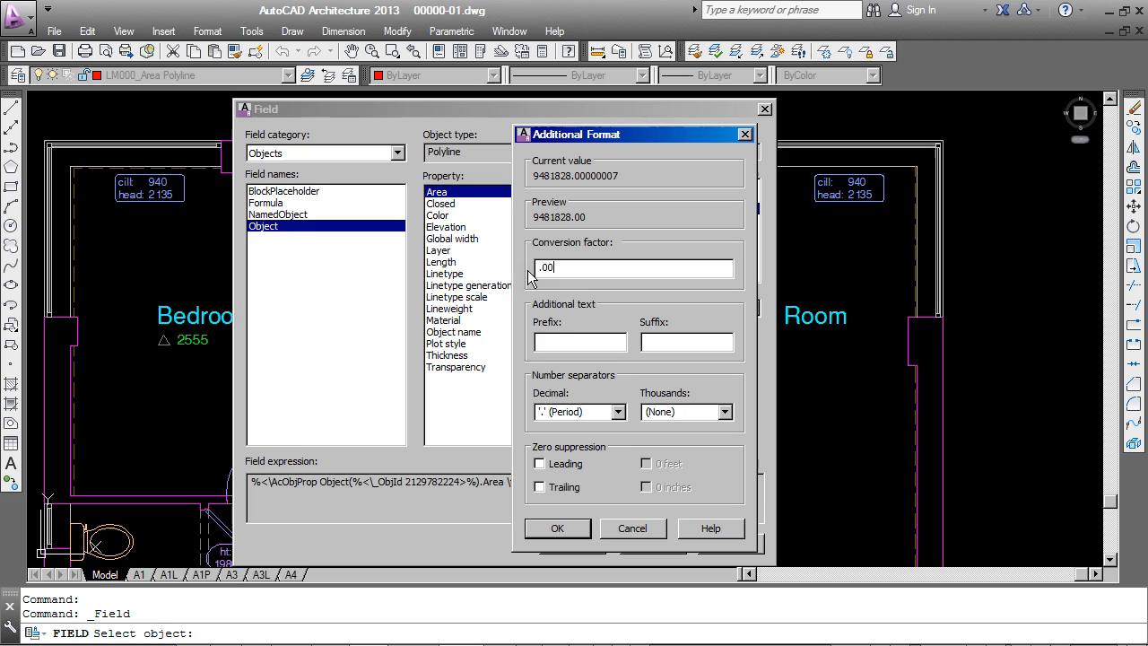
type("0001")
left_click(681, 342)
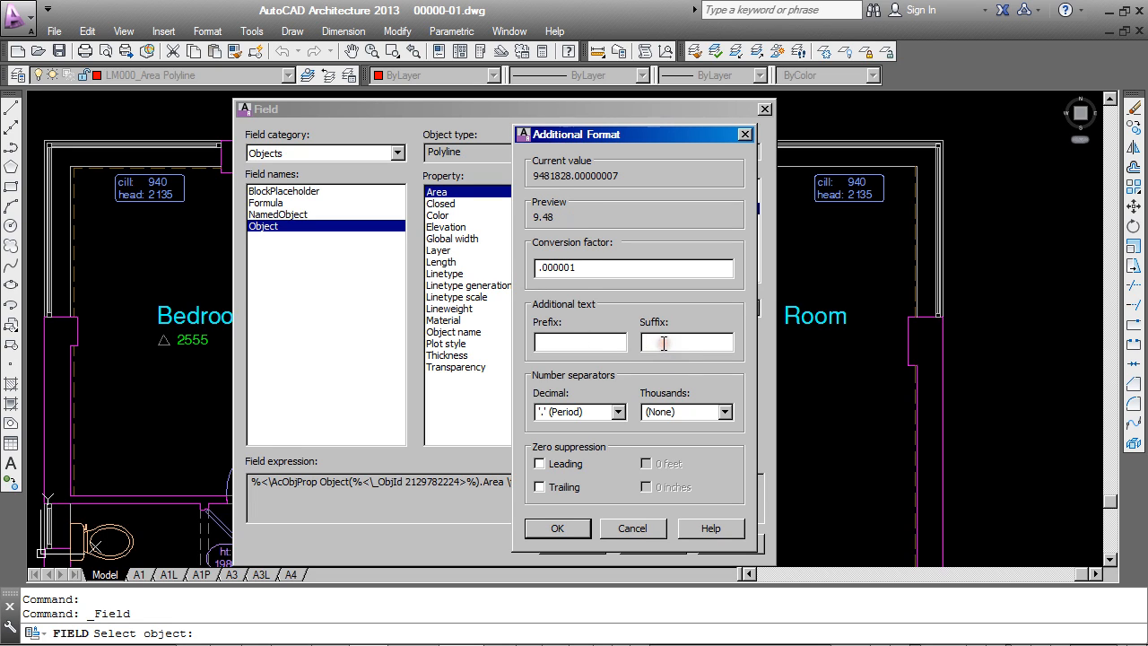
type("sqm")
left_click(558, 528)
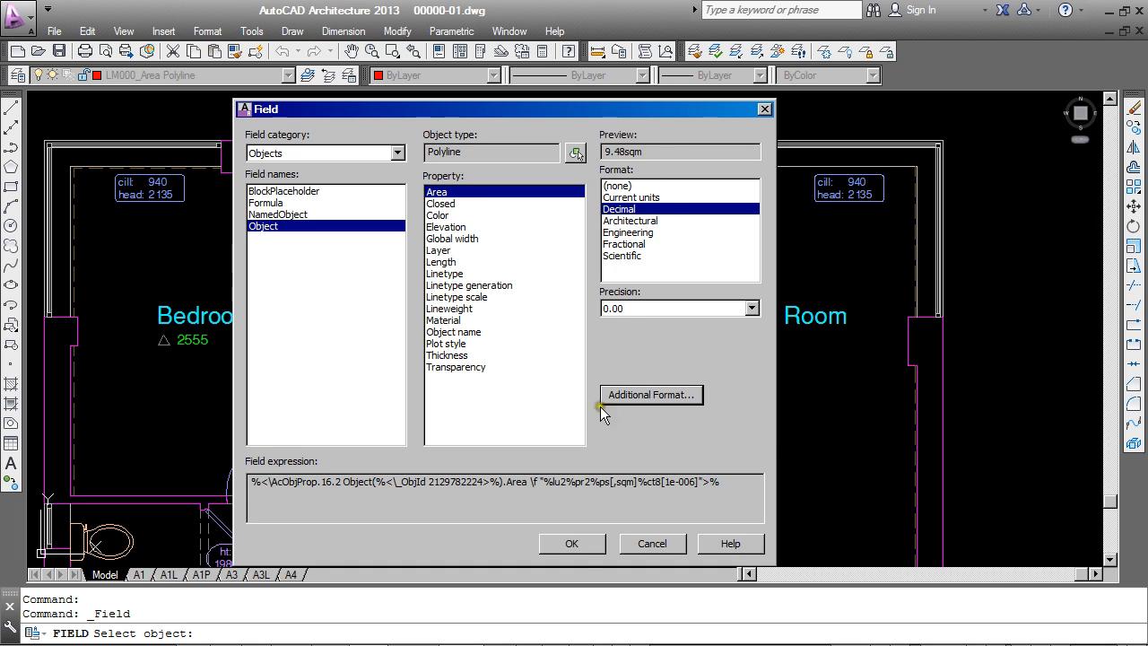
Accept the 9.48sqm field and place it inside Bedroom 2 above the room name
left_click(571, 543)
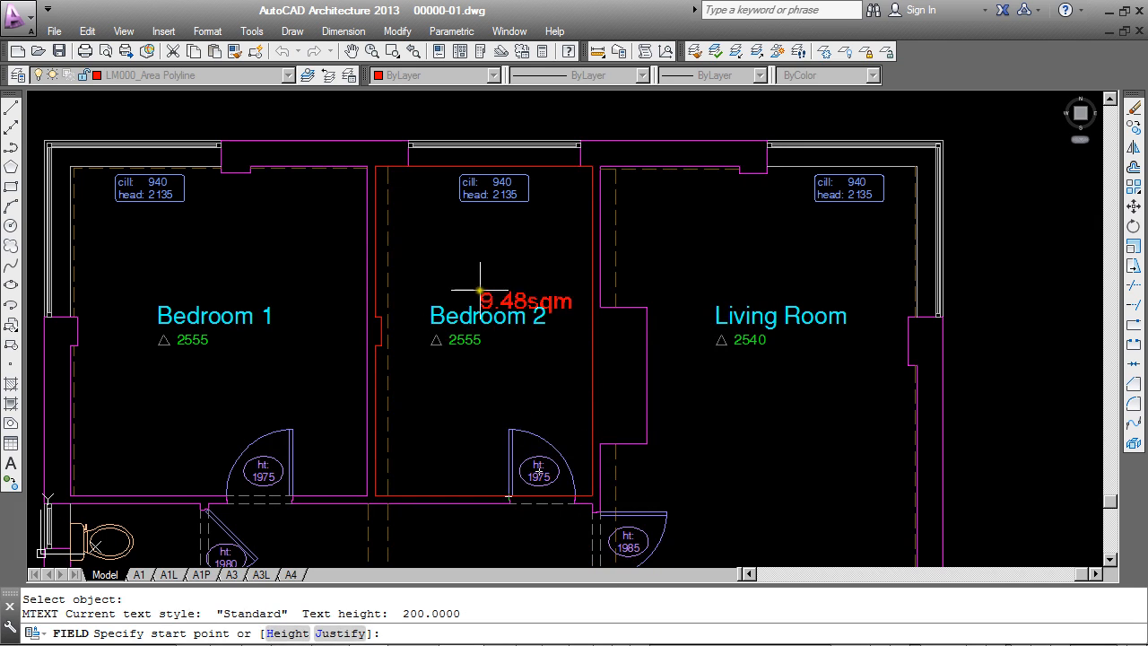
left_click(448, 249)
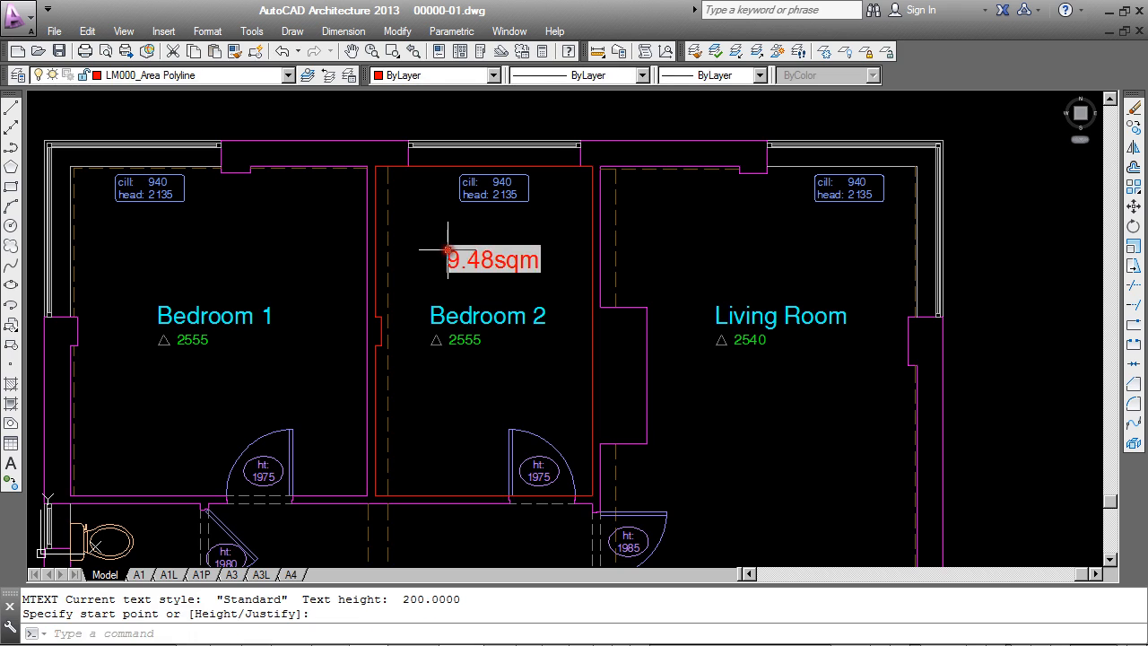
scroll(533, 290, "up", 2)
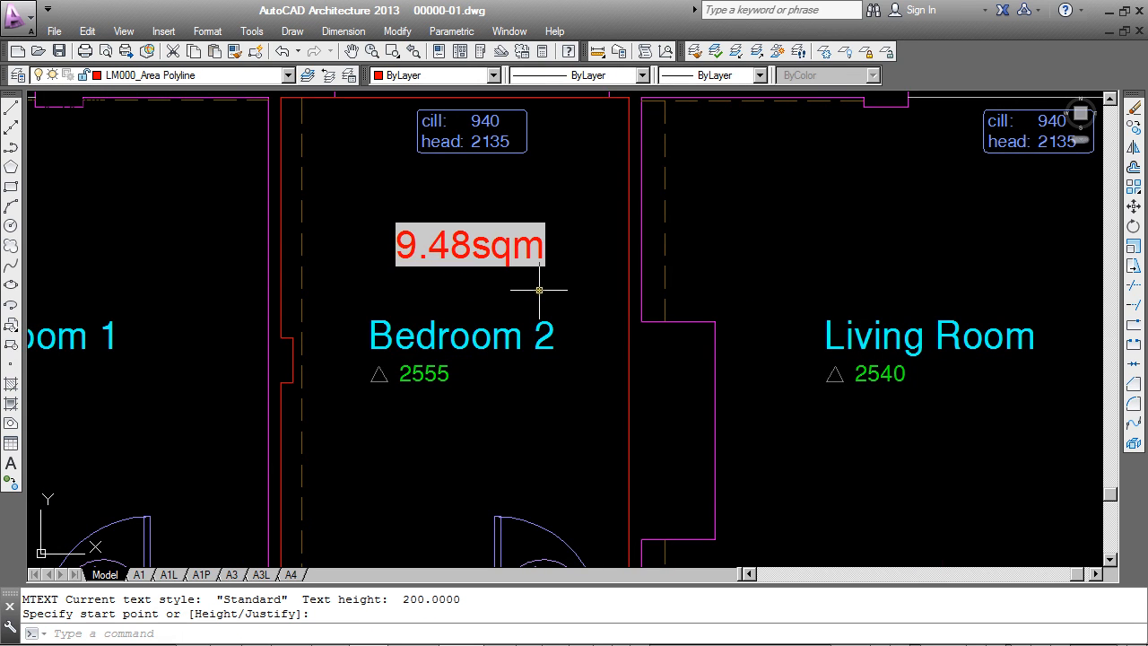
scroll(538, 359, "down", 2)
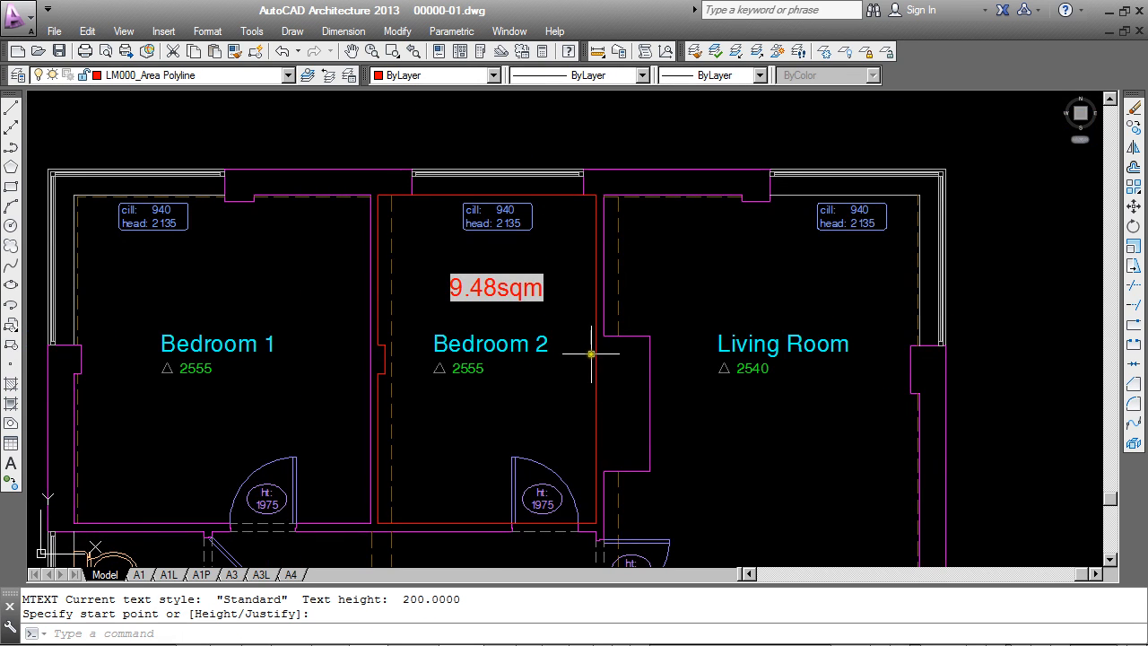
key("Escape")
left_click(595, 269)
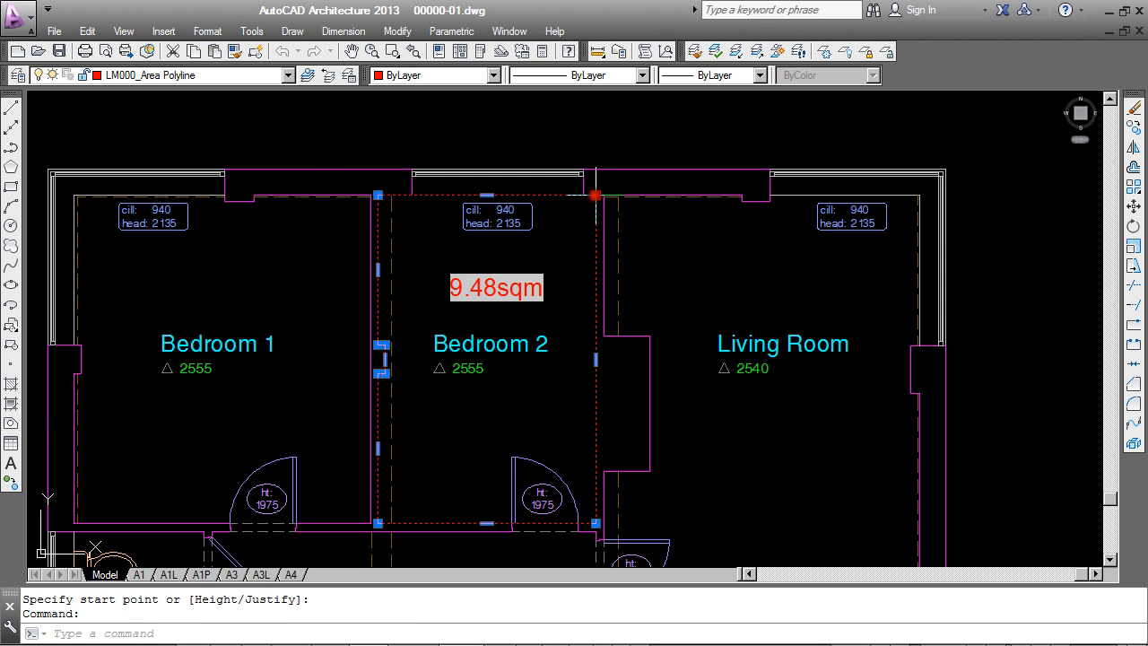
left_click(594, 195)
scroll(594, 195, "up", 2)
left_click(563, 298)
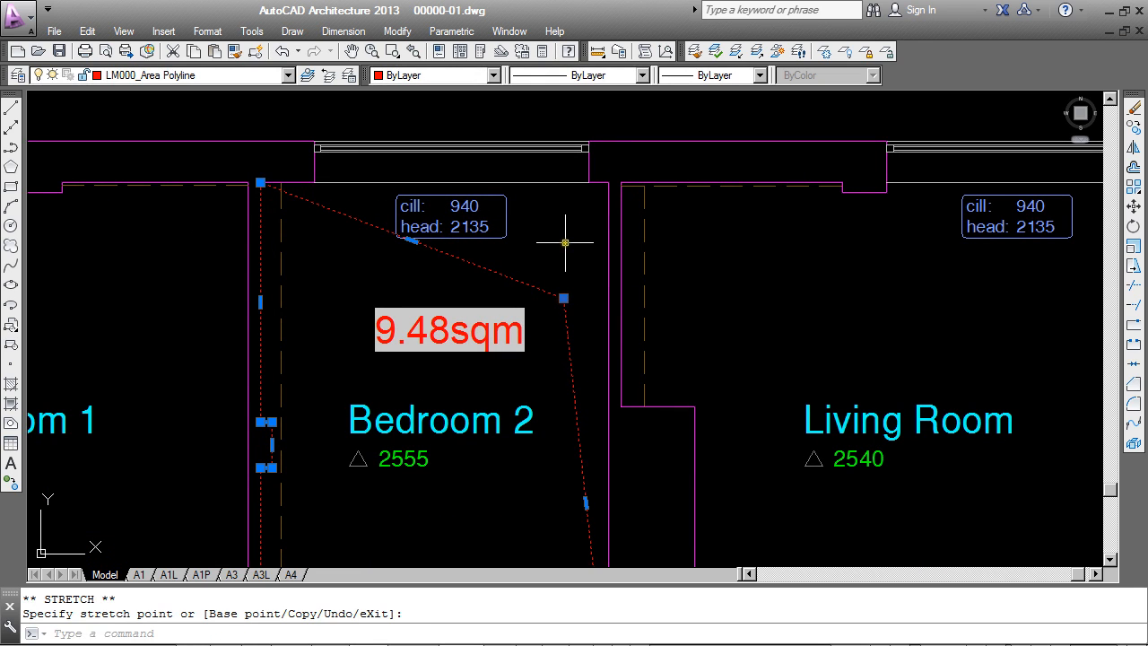
key("Escape")
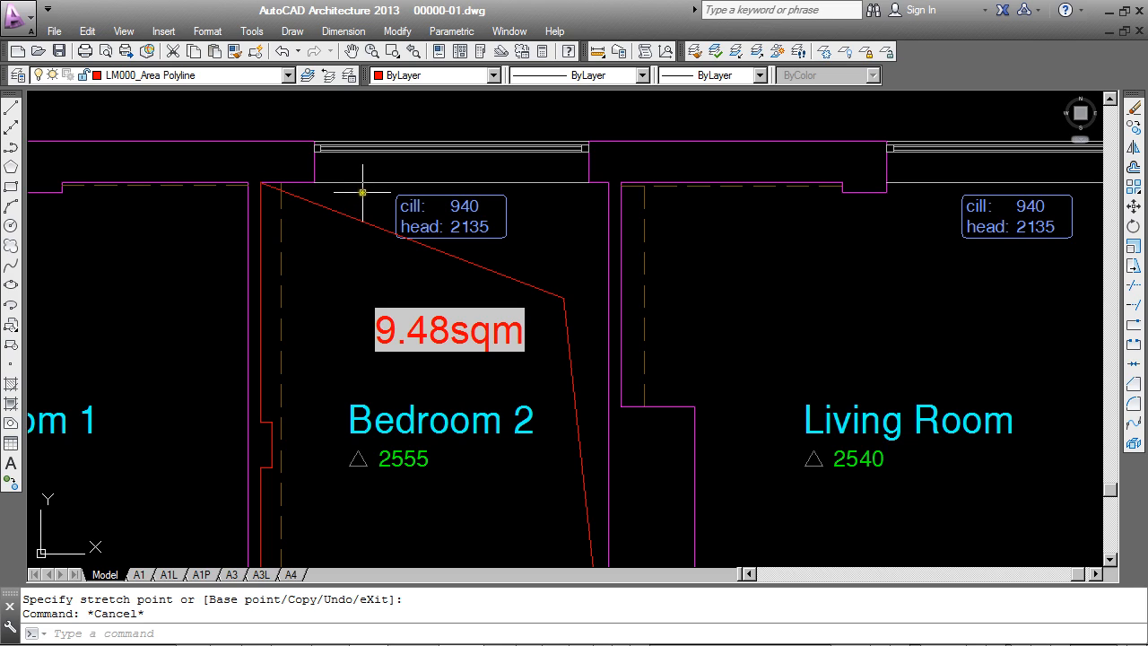
type("re")
key("Return")
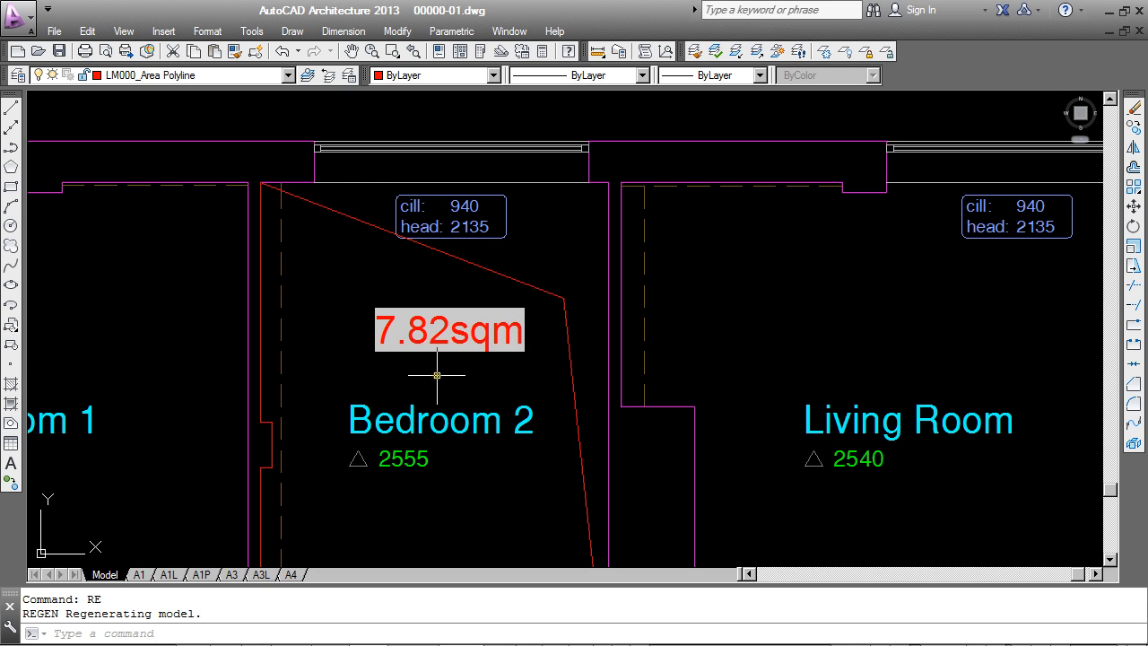
left_click(566, 341)
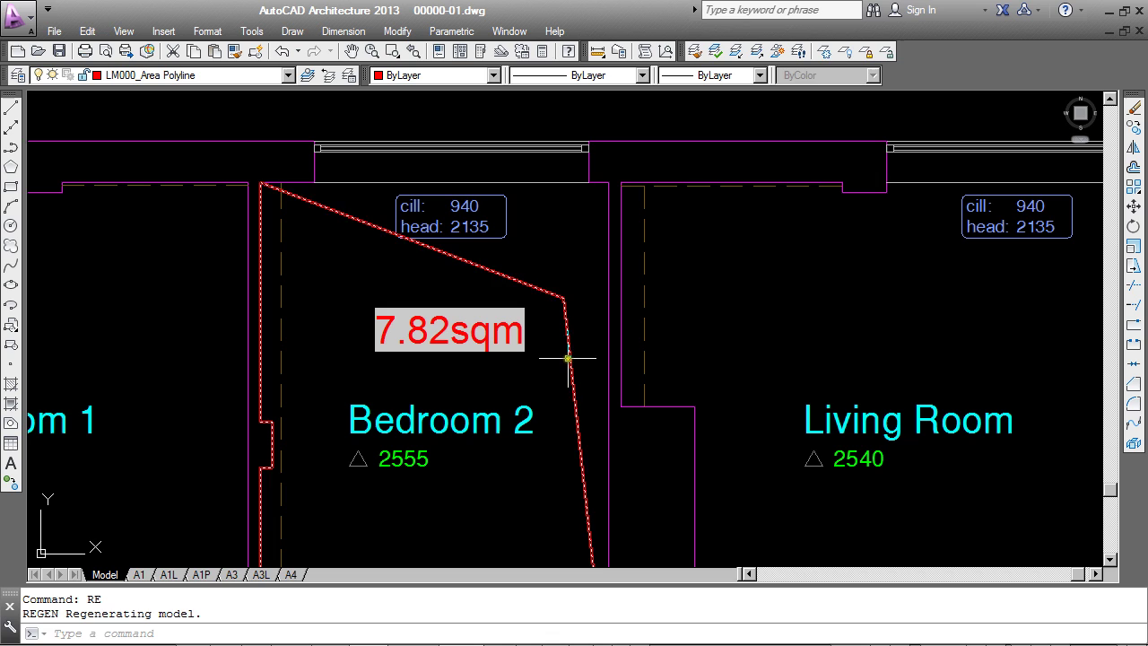
left_click(563, 297)
left_click(607, 186)
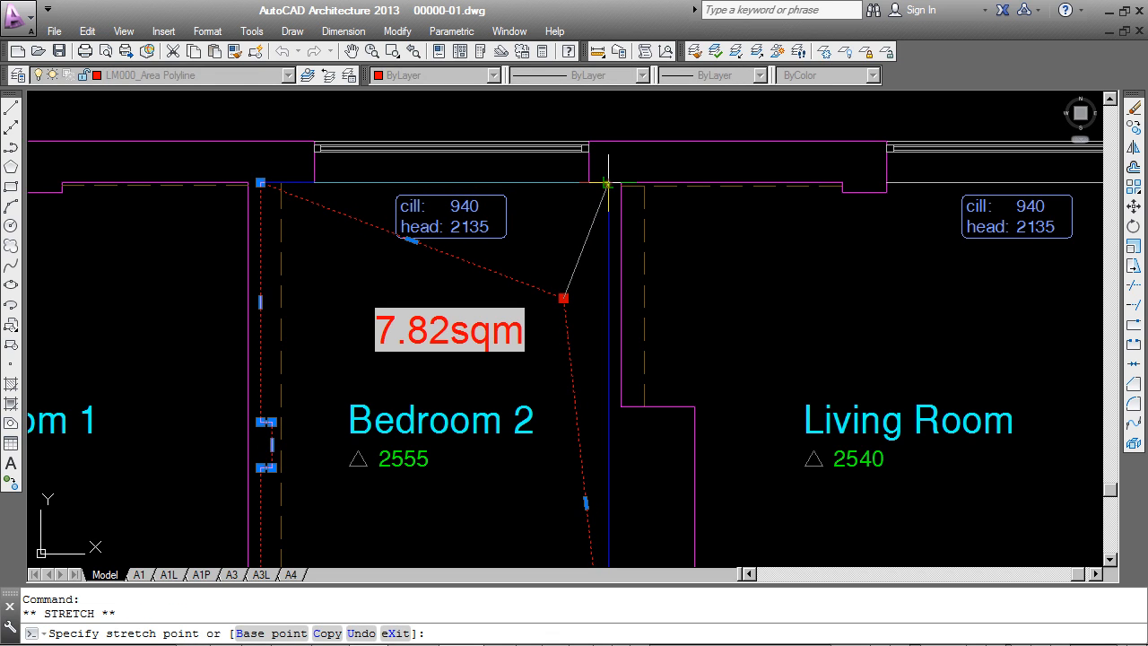
key("Escape")
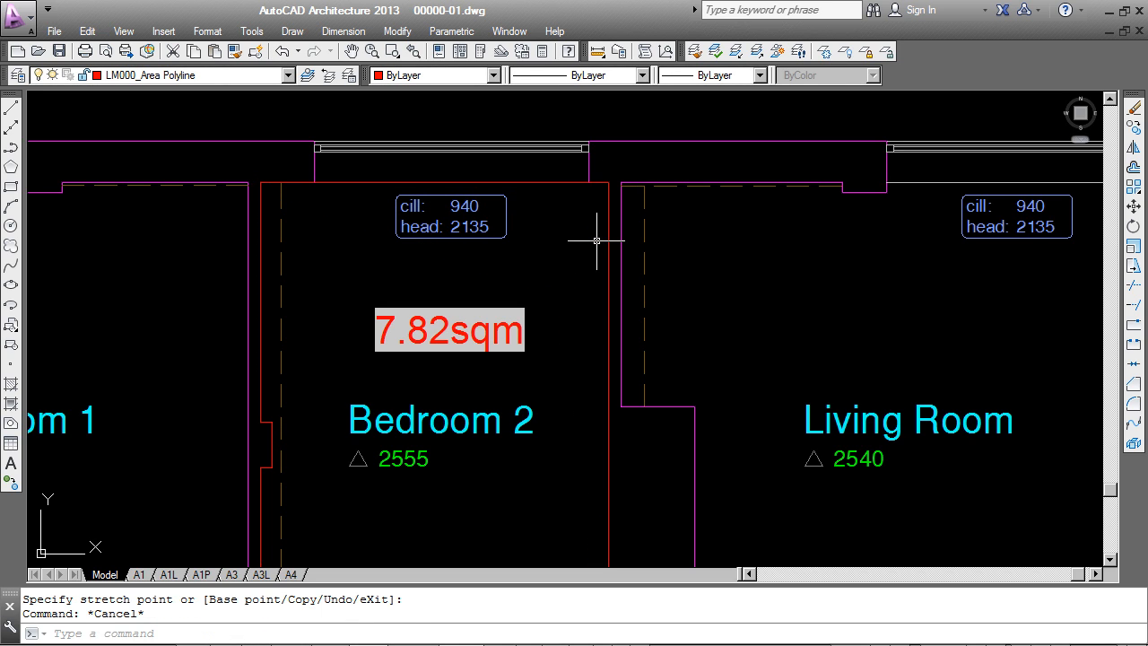
type("RE")
key("Return")
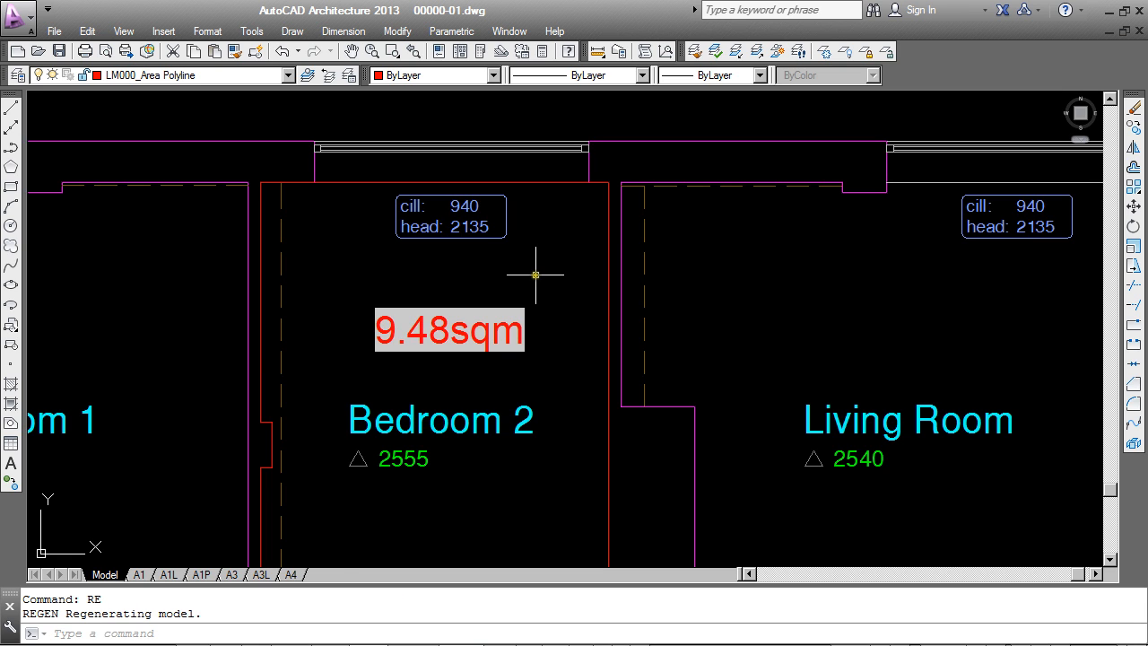
scroll(534, 273, "down", 2)
scroll(494, 346, "down", 1)
scroll(494, 346, "up", 2)
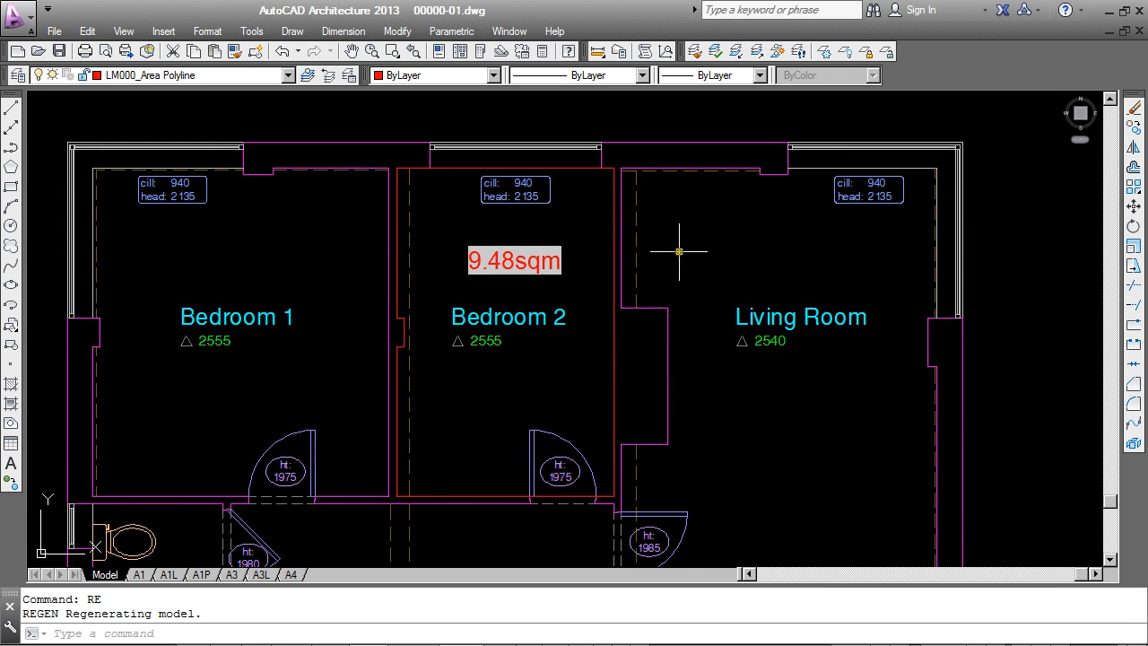